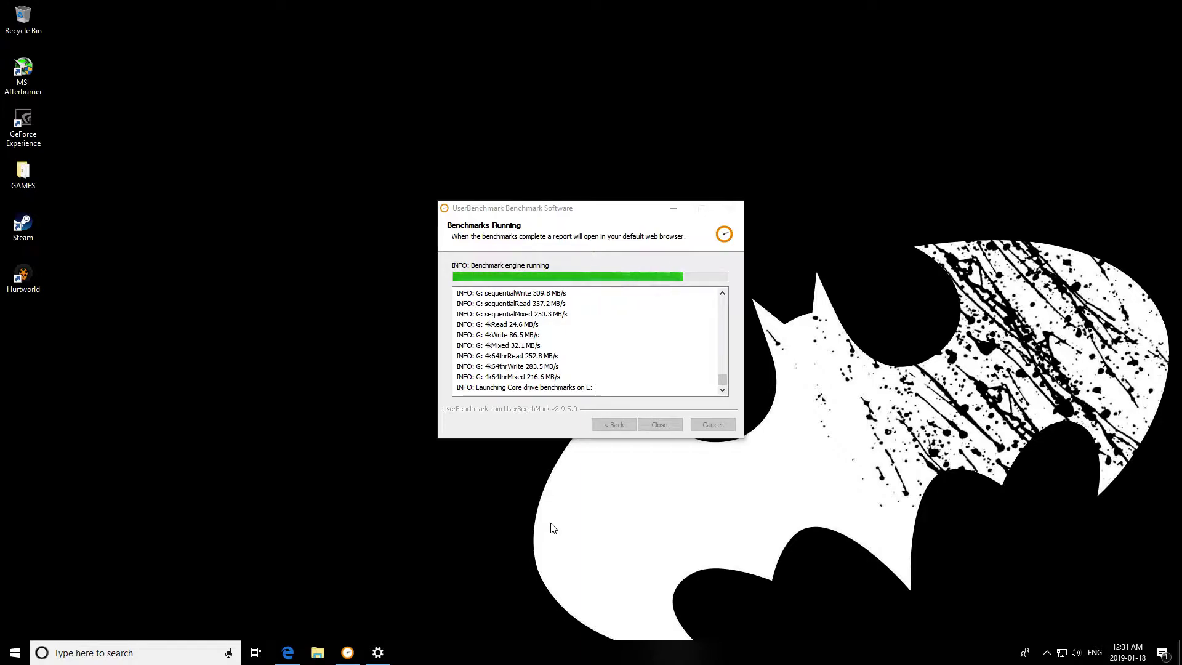
# Step: Switch to the browser and look at the AMD and NVIDIA driver download pages, then minimize the browser
pyautogui.rightClick(339, 451)
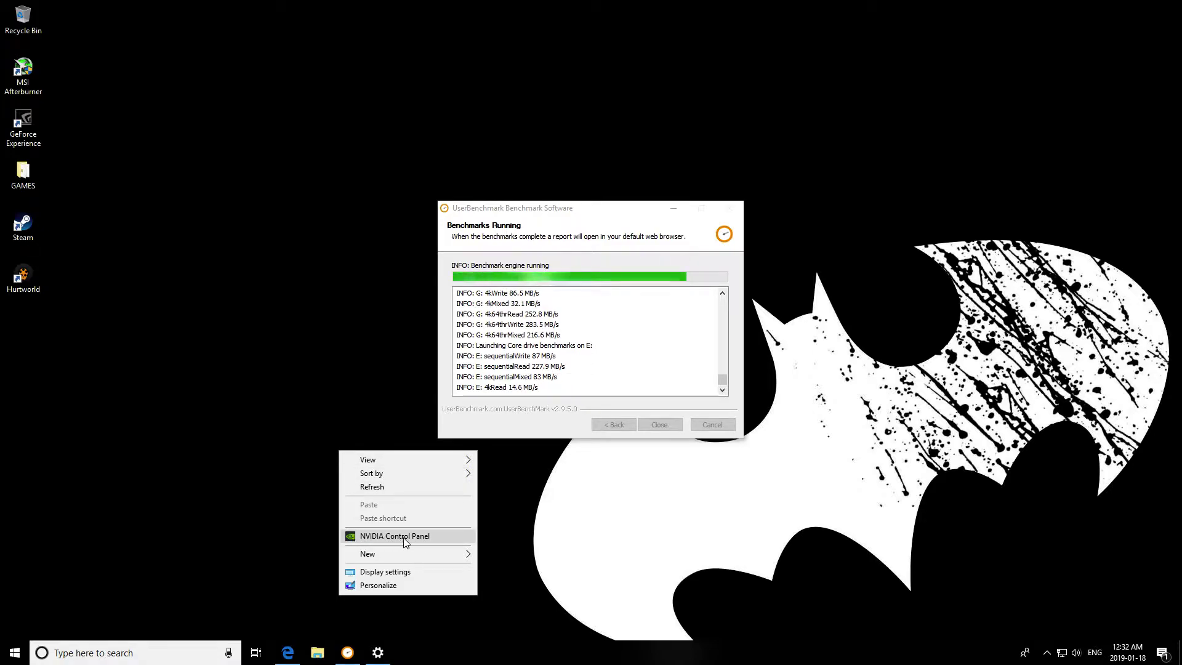
pyautogui.click(288, 652)
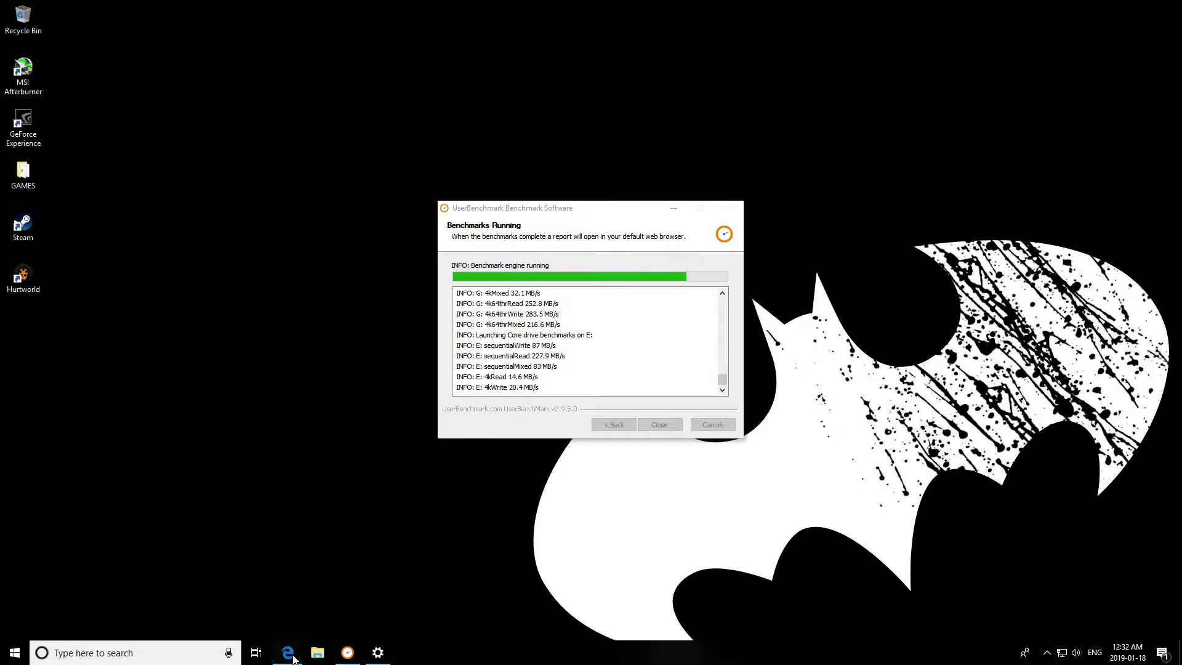
pyautogui.click(233, 39)
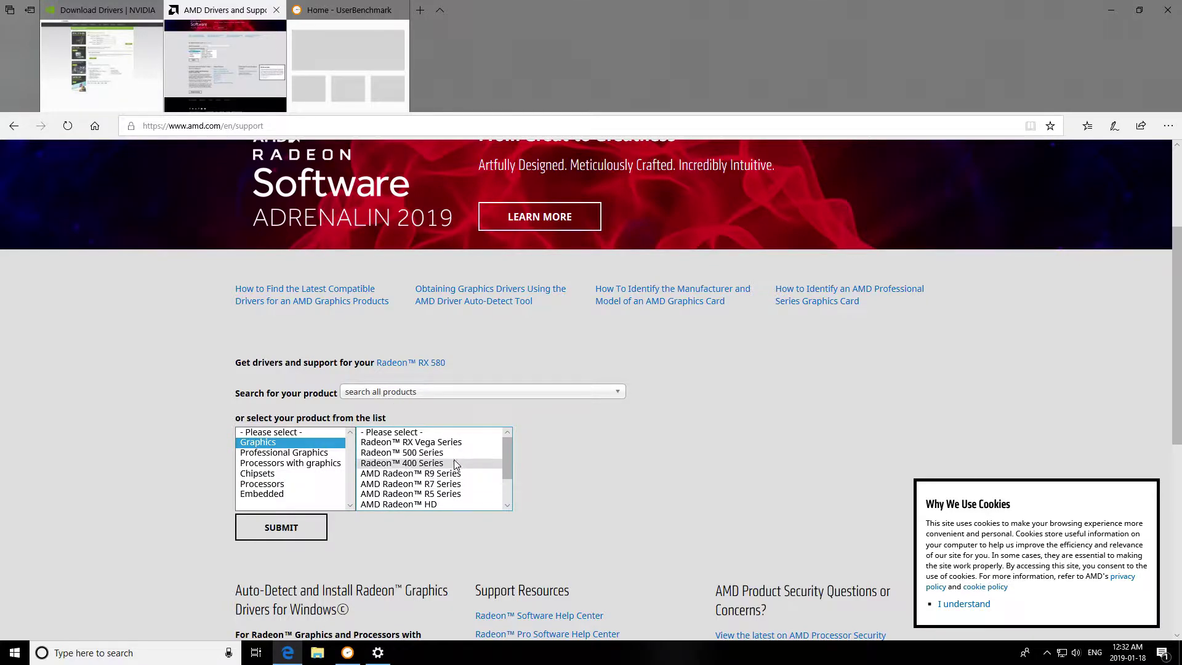
pyautogui.click(87, 89)
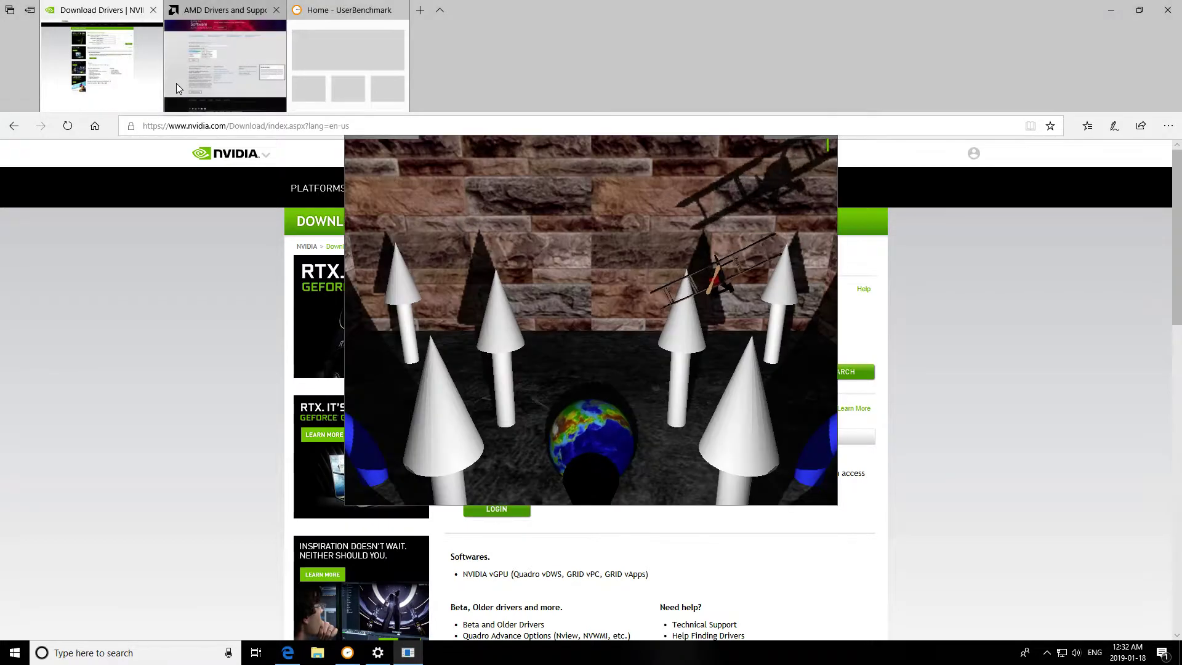
pyautogui.click(251, 94)
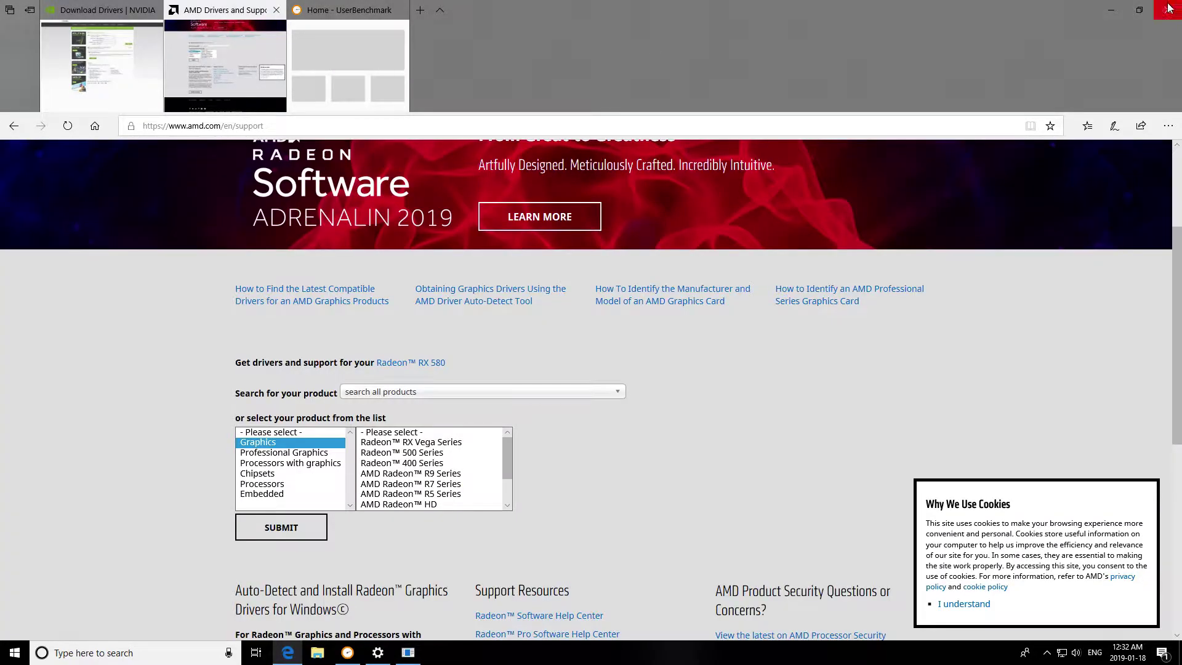
pyautogui.click(1111, 10)
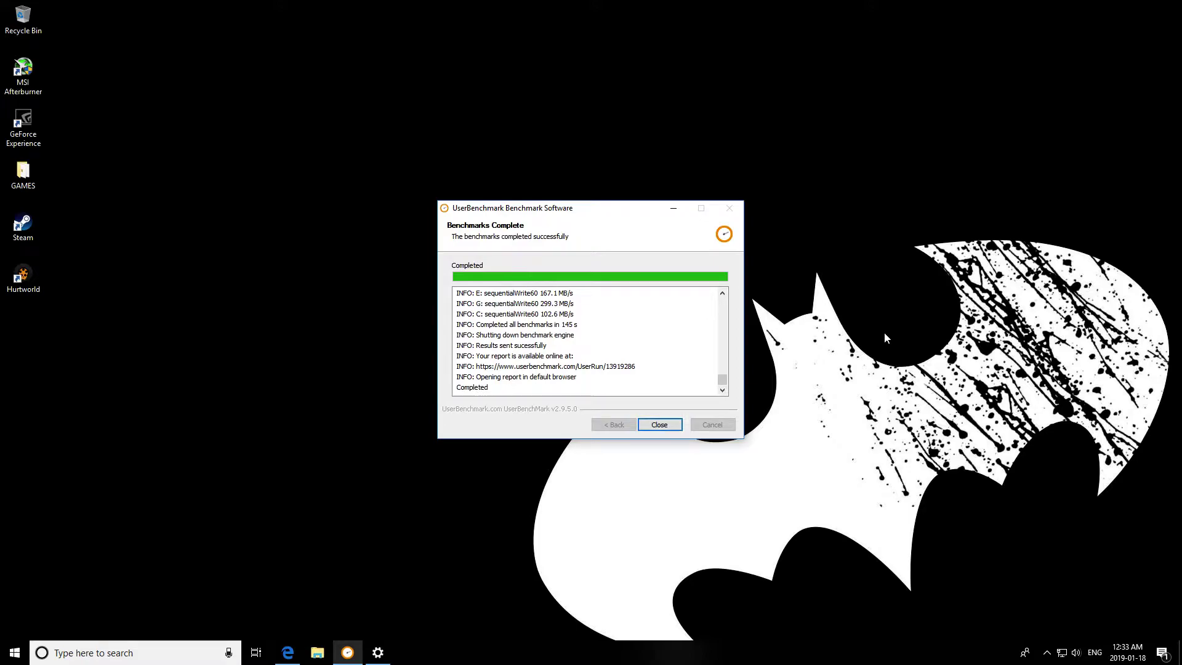
# Step: Examine the processor, graphics card, drive and memory results in the UserBenchmark report, then close the finished benchmark program
pyautogui.click(293, 656)
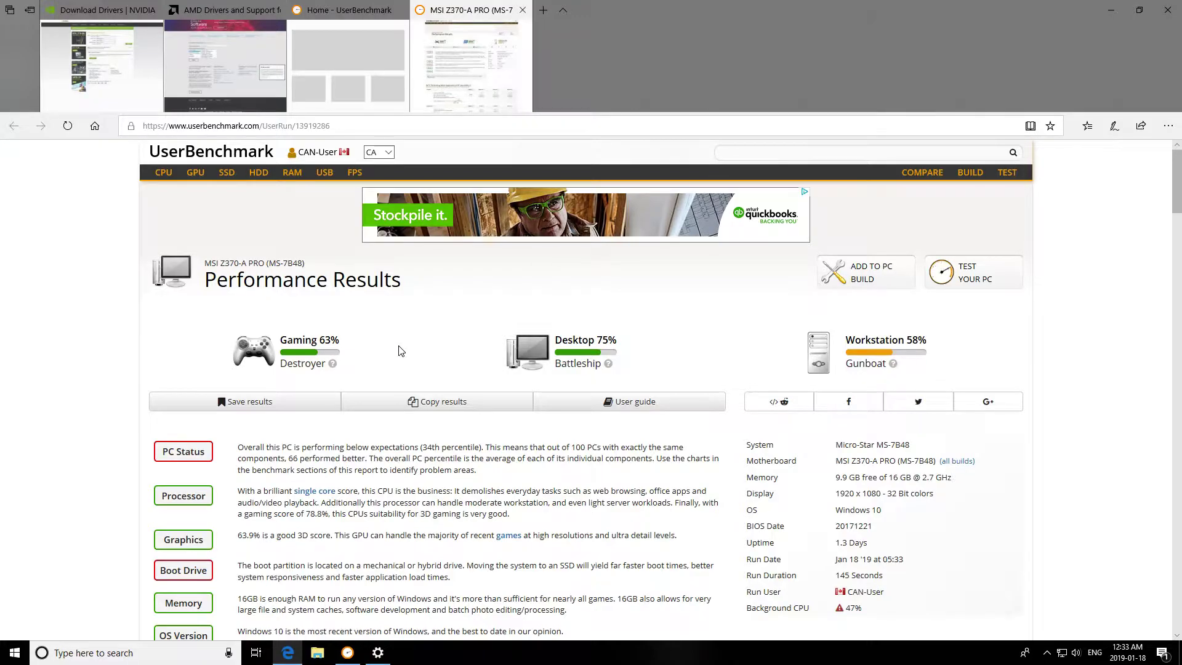
pyautogui.scroll(-1, 401, 345)
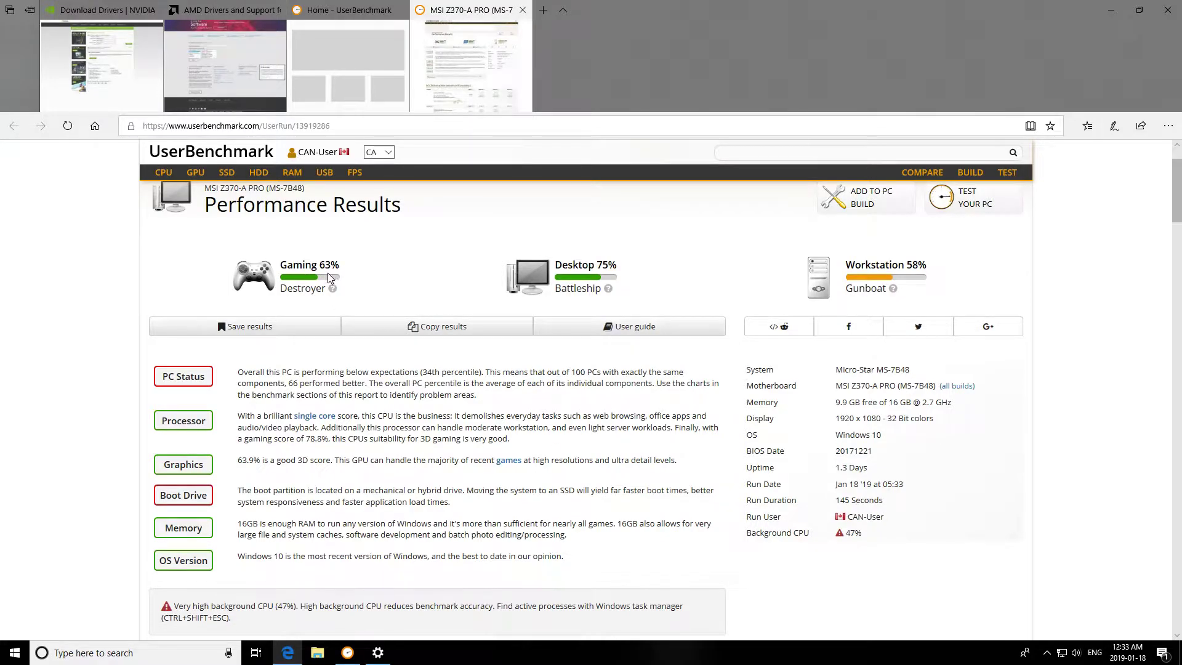
pyautogui.scroll(-6, 474, 295)
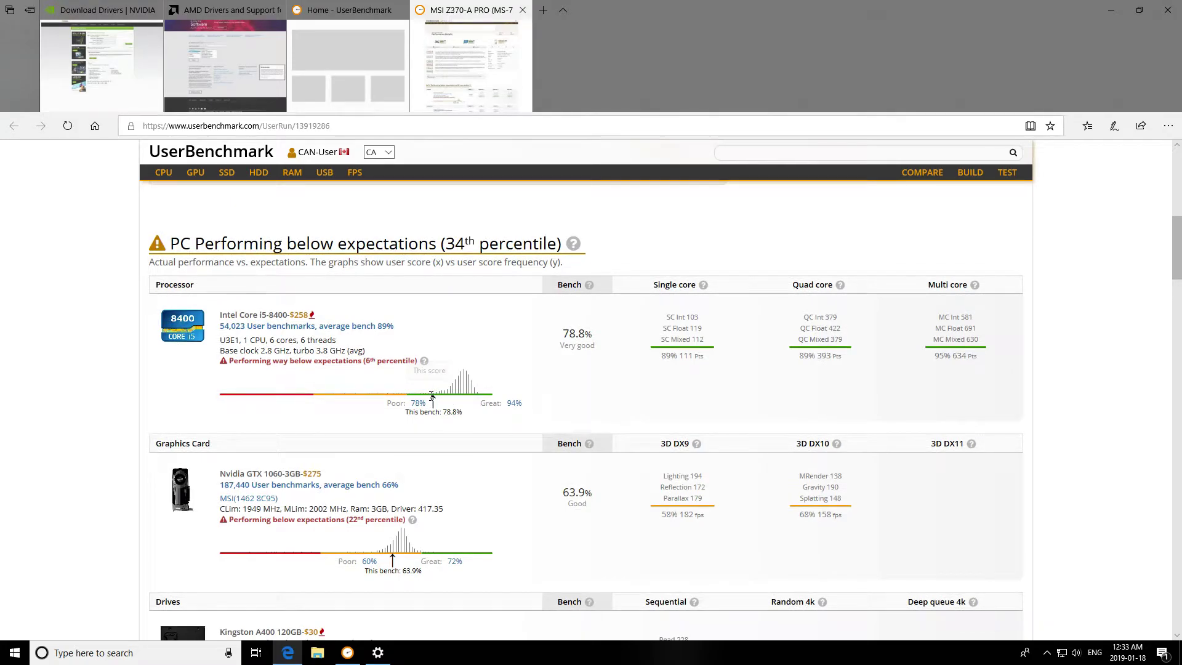
pyautogui.scroll(-1, 456, 412)
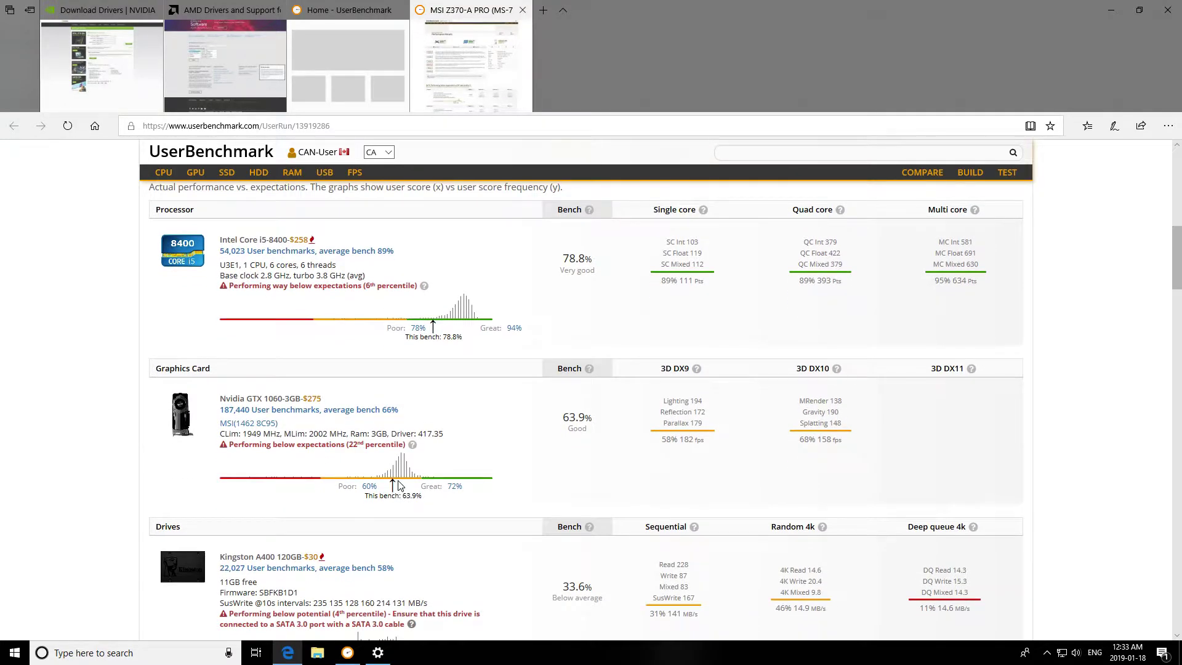
pyautogui.scroll(-3, 409, 483)
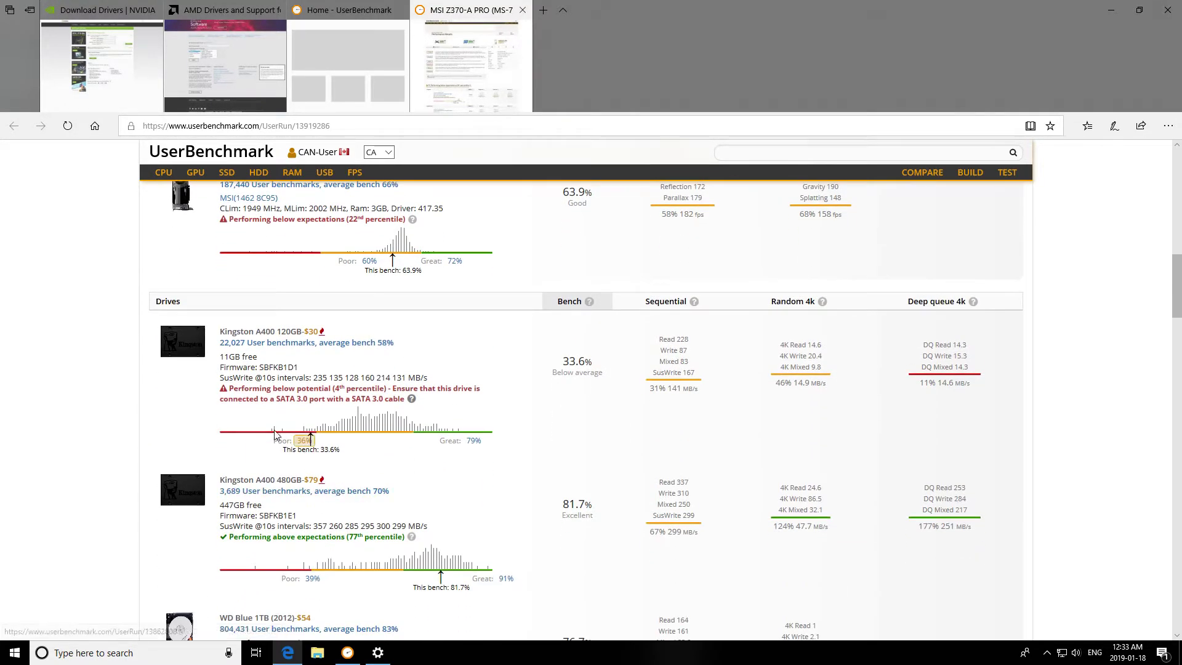
pyautogui.scroll(-2, 301, 449)
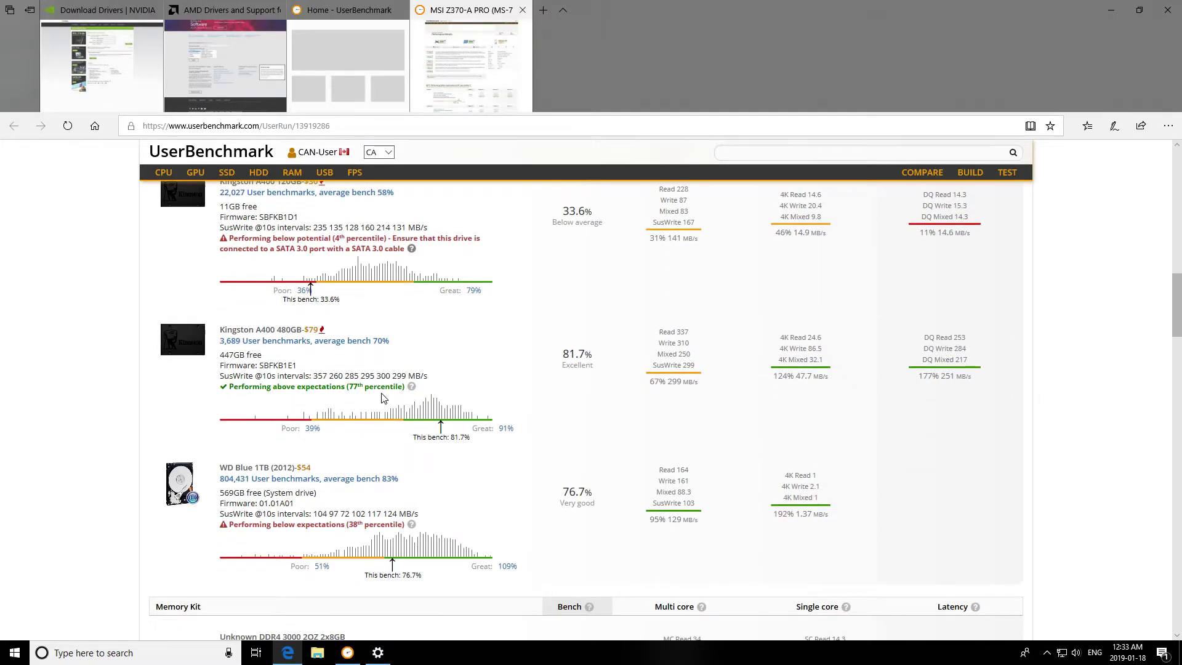
pyautogui.scroll(1, 343, 369)
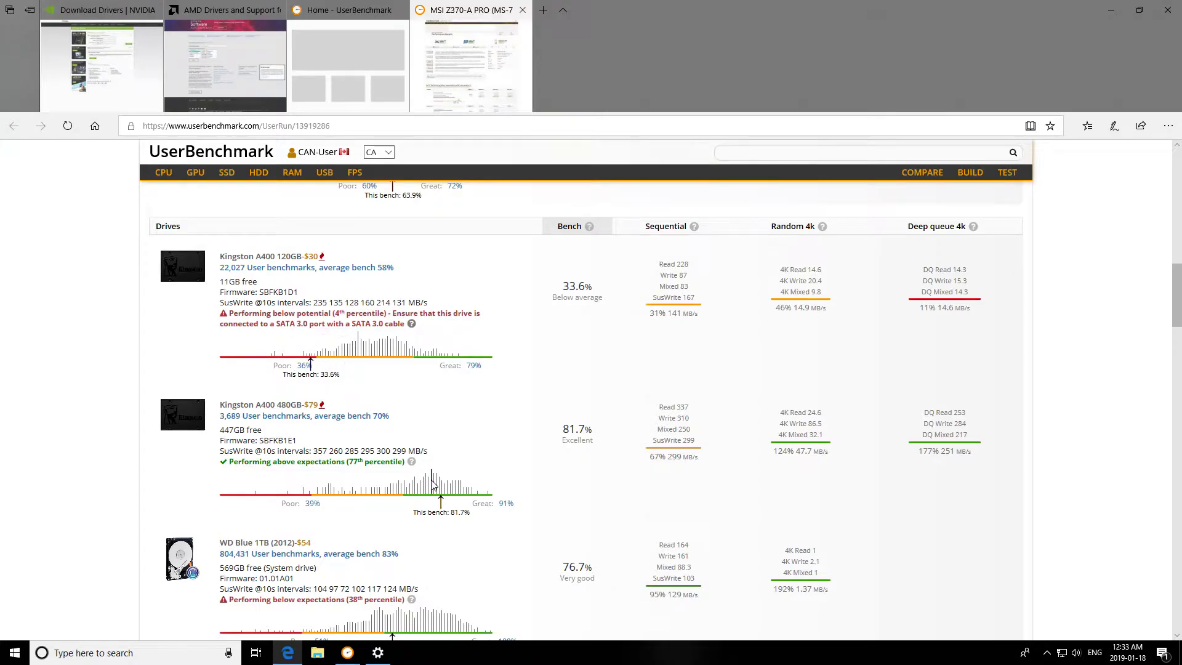
pyautogui.scroll(-1, 433, 485)
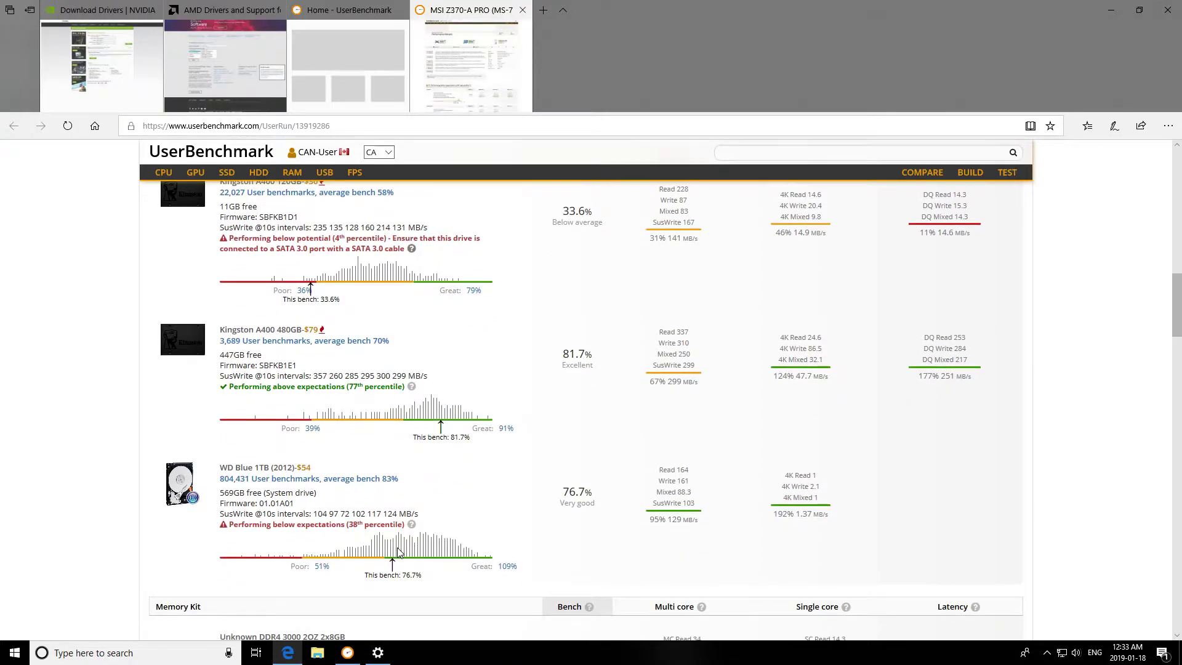
pyautogui.scroll(-3, 473, 558)
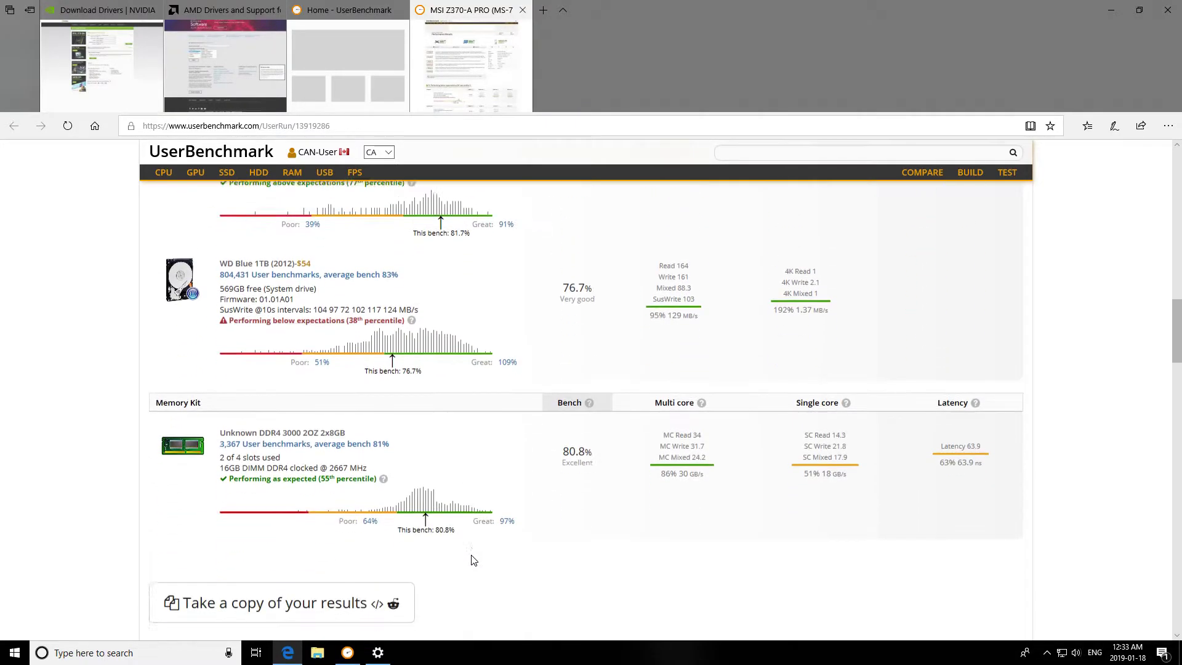
pyautogui.scroll(-1, 475, 547)
pyautogui.scroll(10, 474, 531)
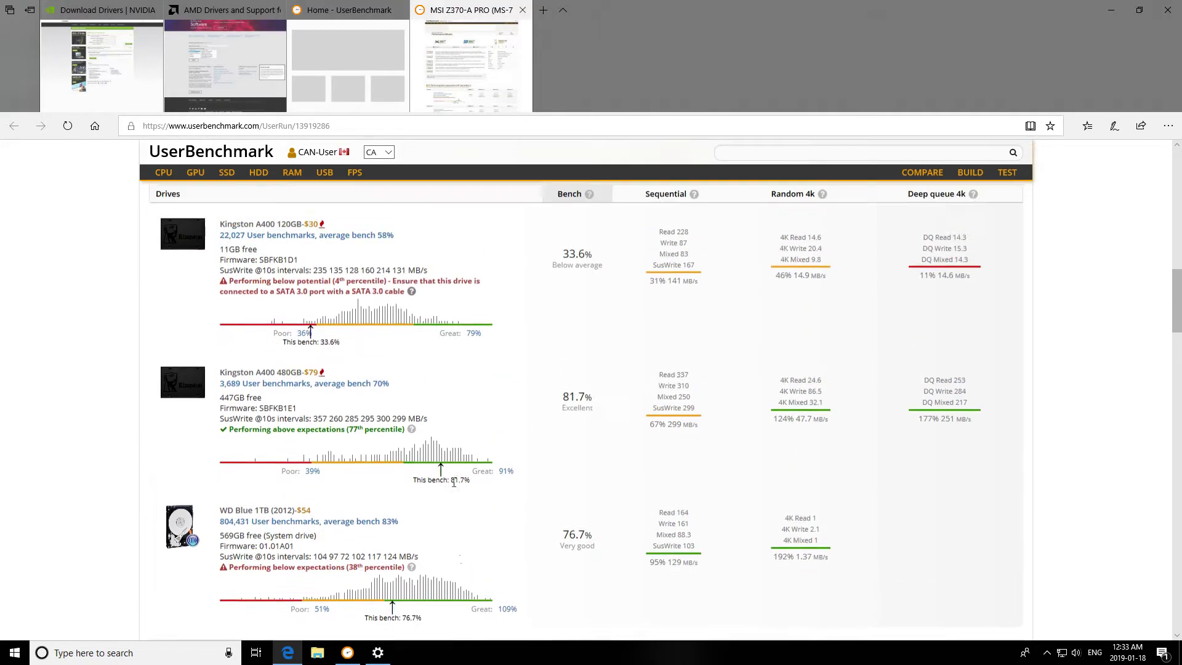
pyautogui.scroll(4, 266, 297)
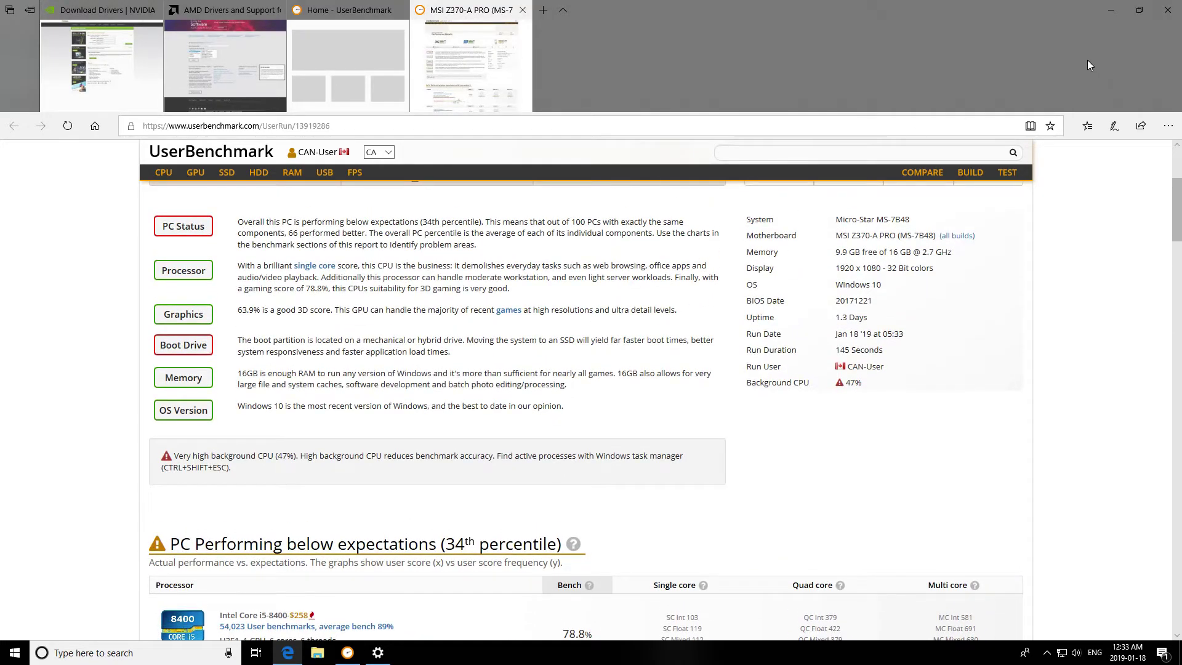
pyautogui.click(1108, 10)
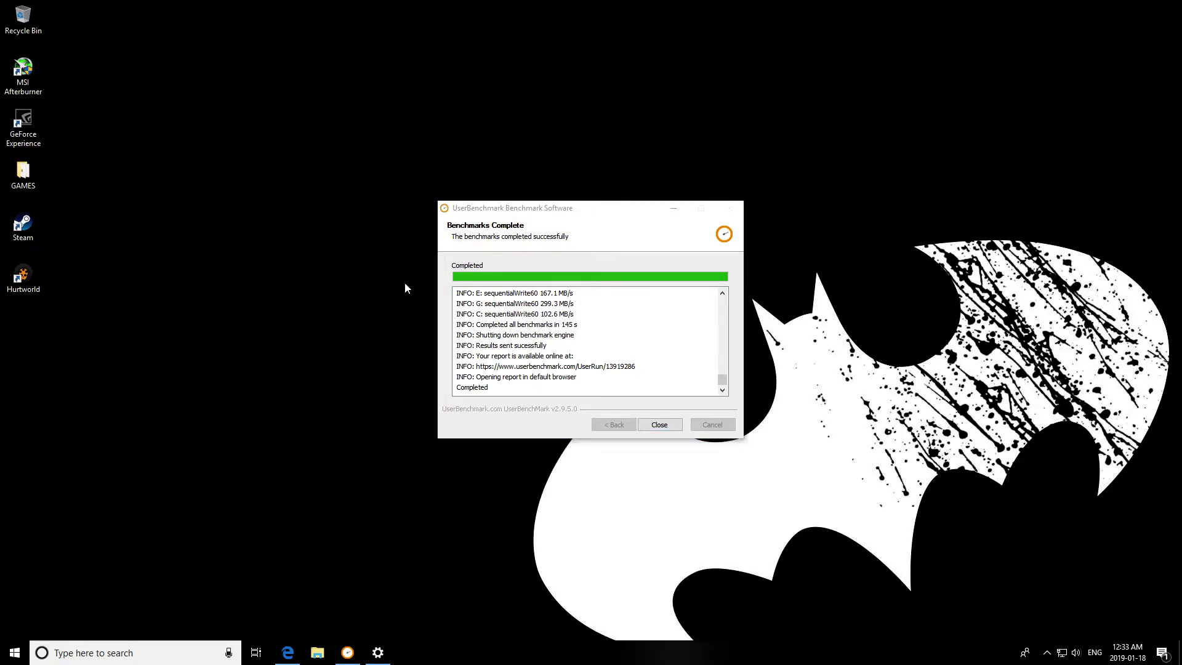
pyautogui.click(657, 424)
# Step: Open the display adapter properties for Display 1 from the advanced display settings
pyautogui.rightClick(411, 297)
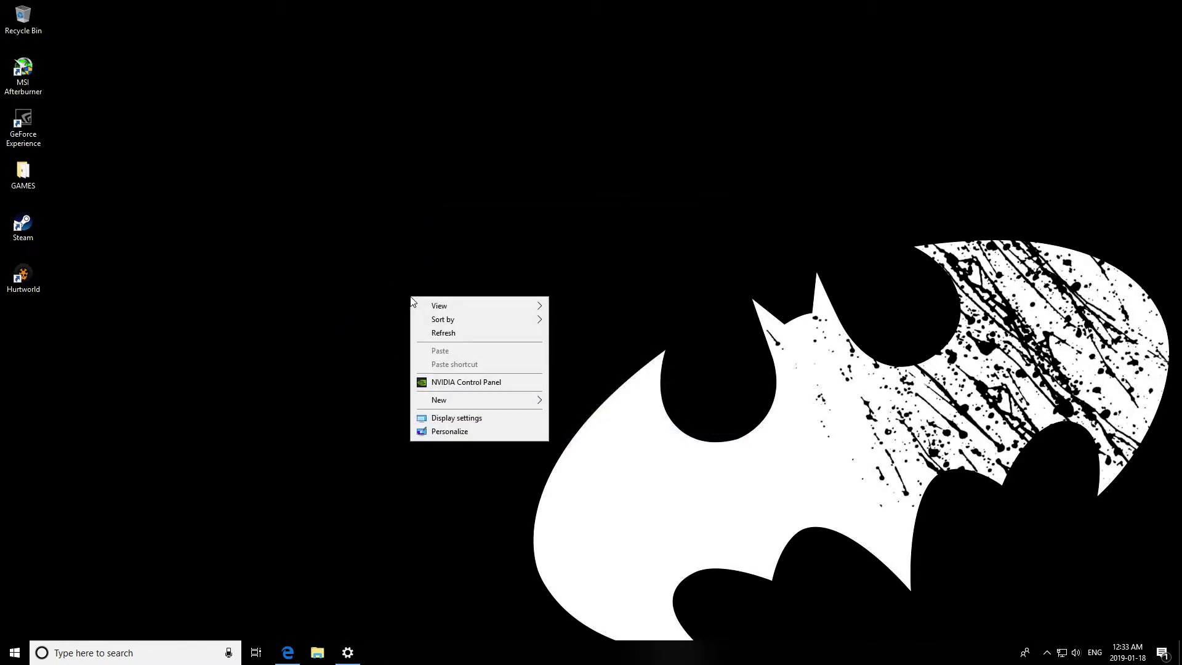
pyautogui.click(474, 418)
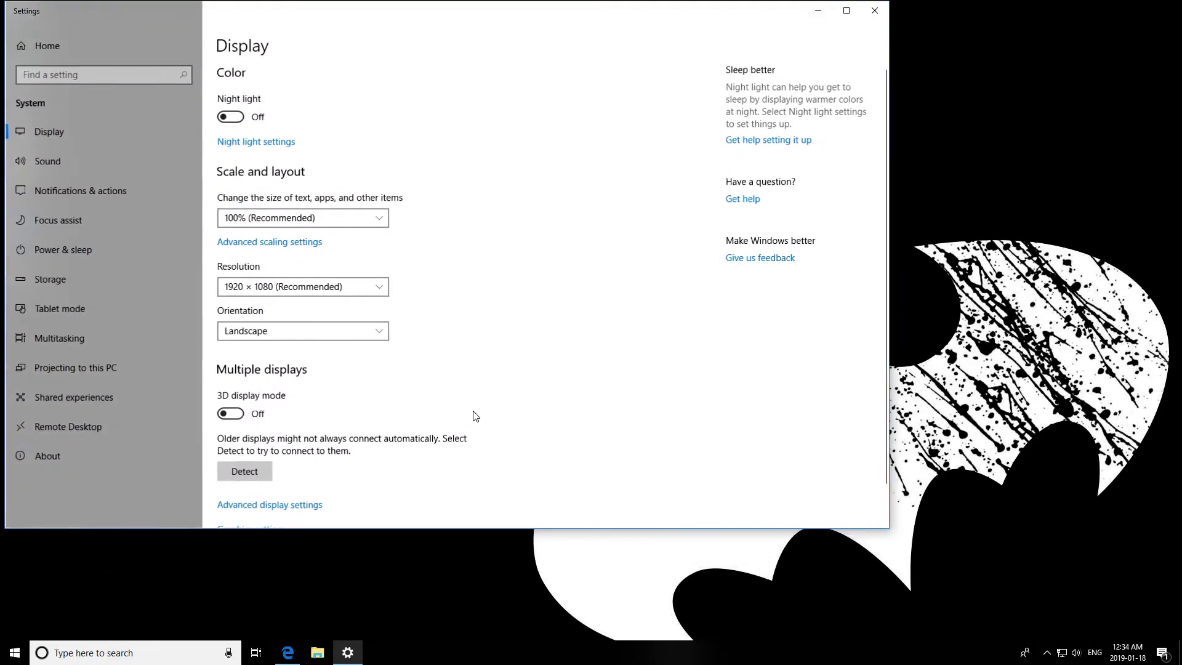
pyautogui.scroll(-1, 475, 413)
pyautogui.click(298, 467)
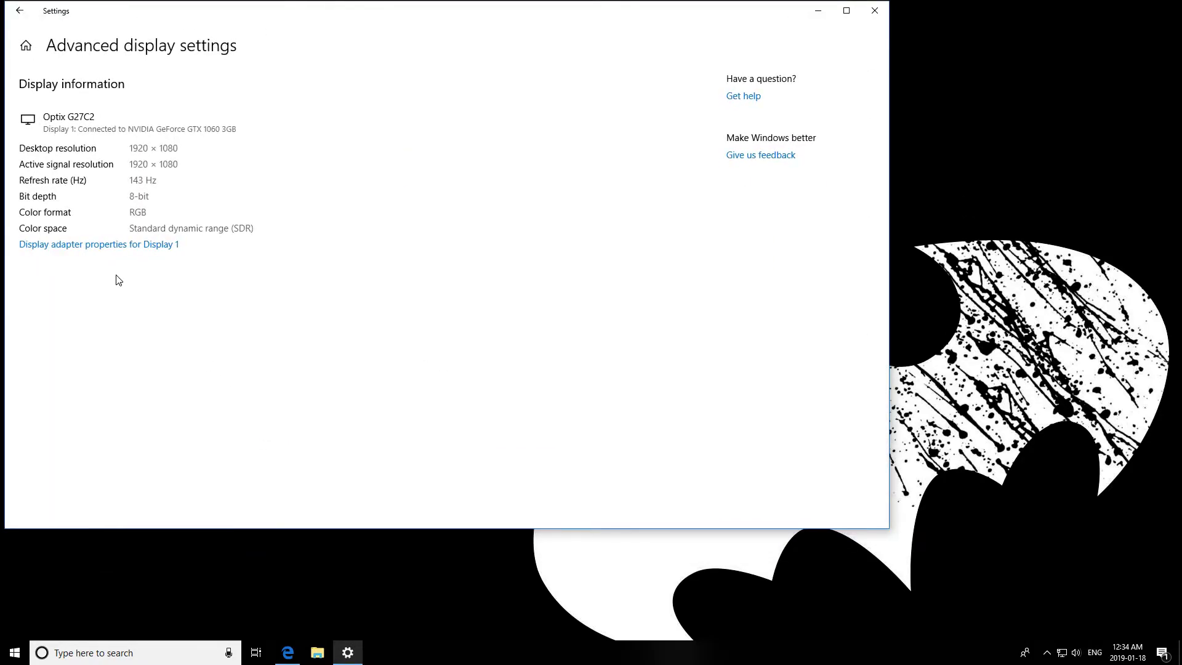
pyautogui.click(114, 245)
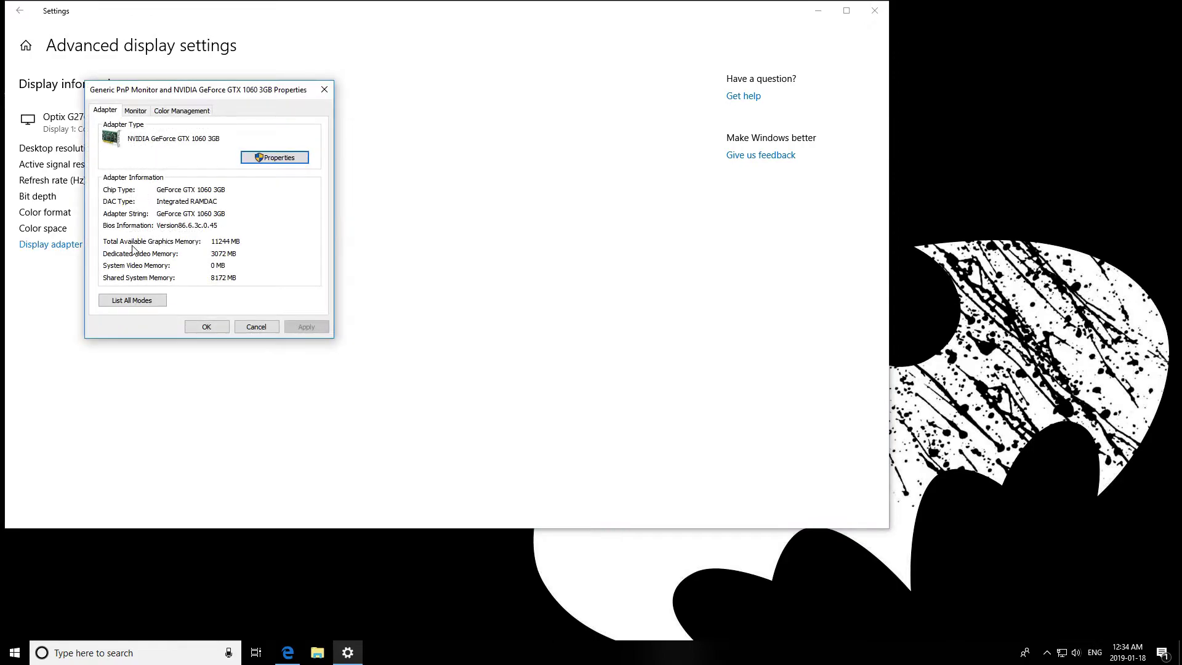
# Step: List all adapter modes, confirm 1920 by 1080, True Color (32 bit), 144 Hertz, and close the display settings
pyautogui.click(140, 302)
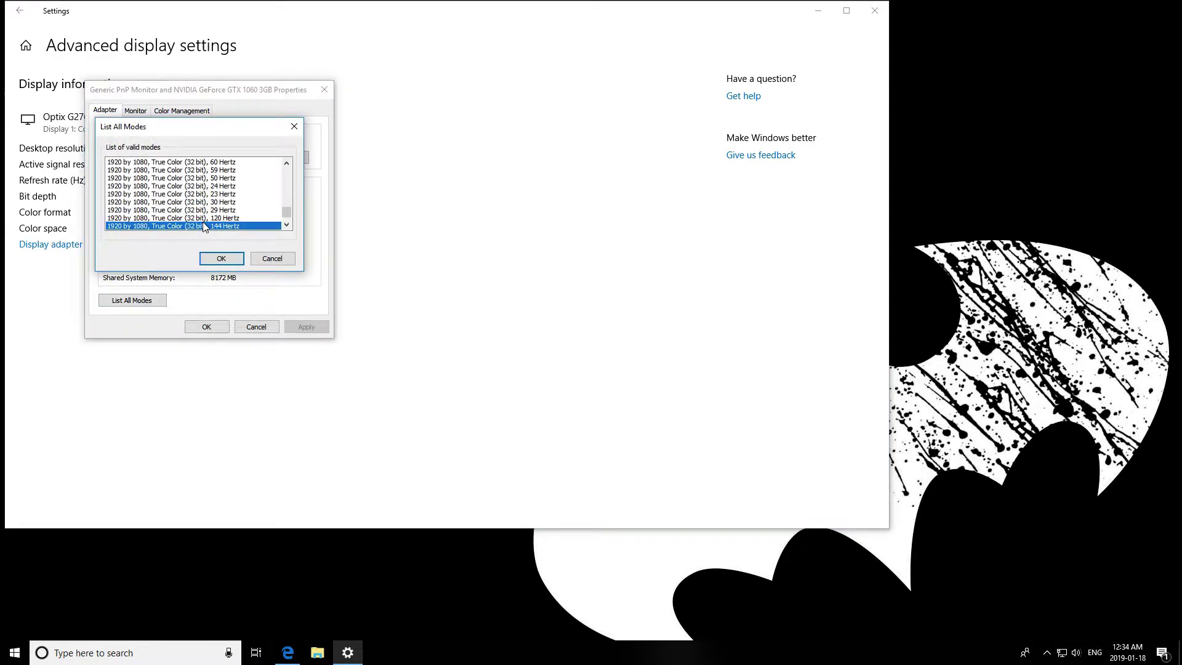
pyautogui.scroll(-2, 210, 226)
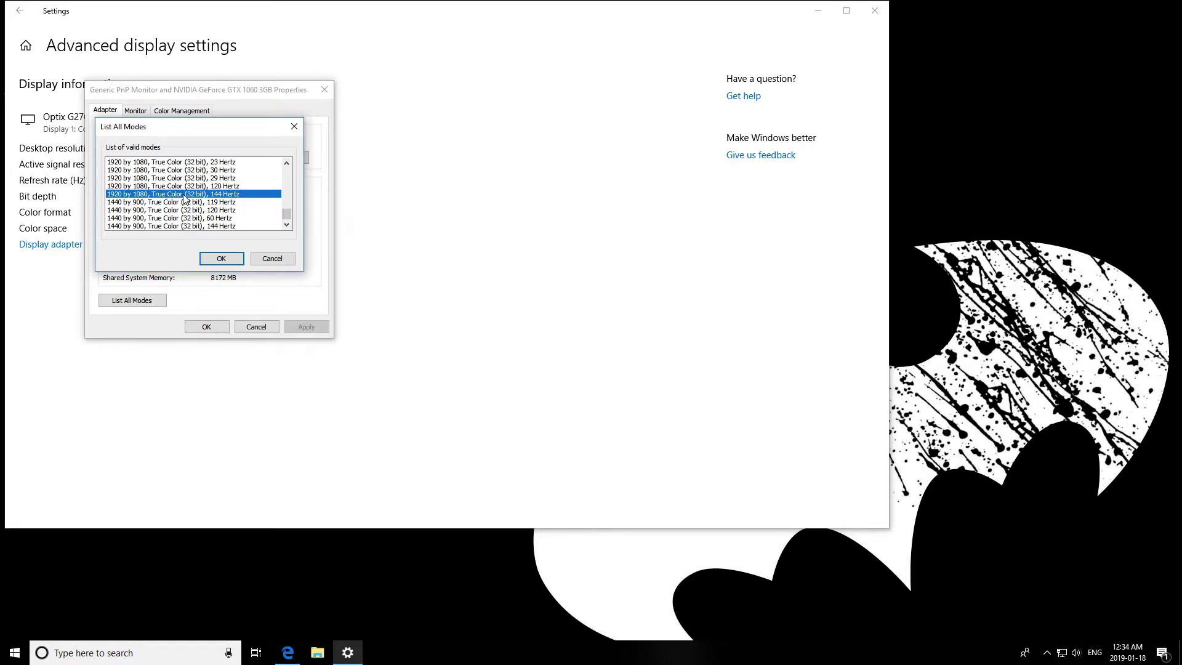
pyautogui.scroll(3, 231, 203)
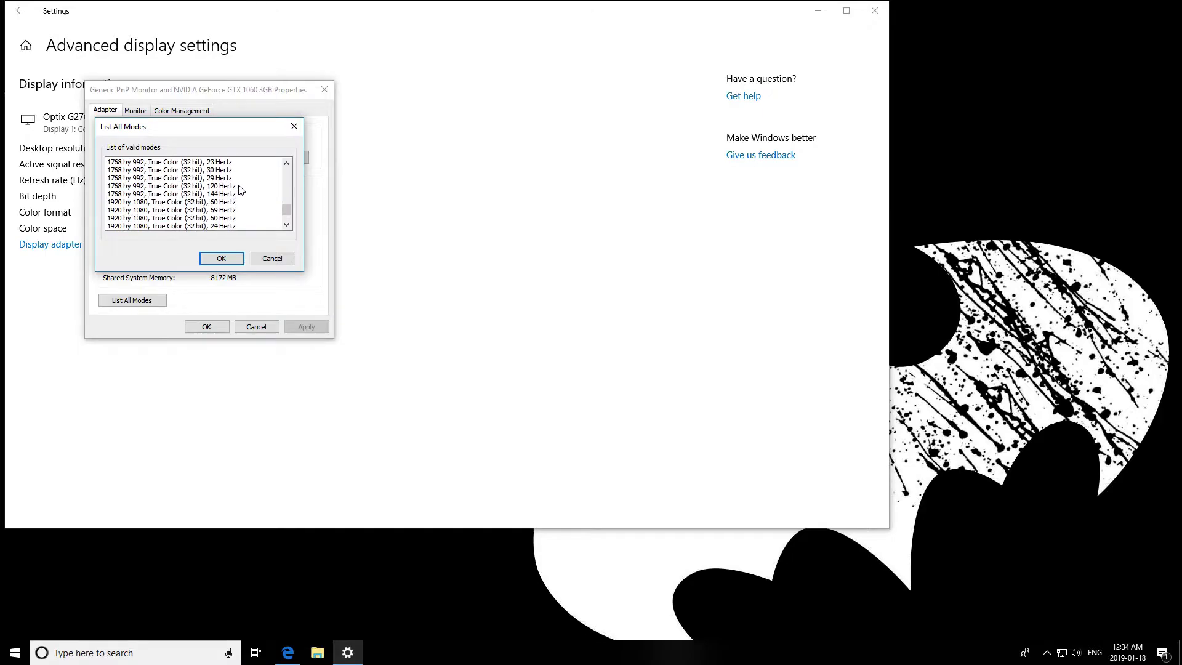
pyautogui.scroll(-3, 220, 189)
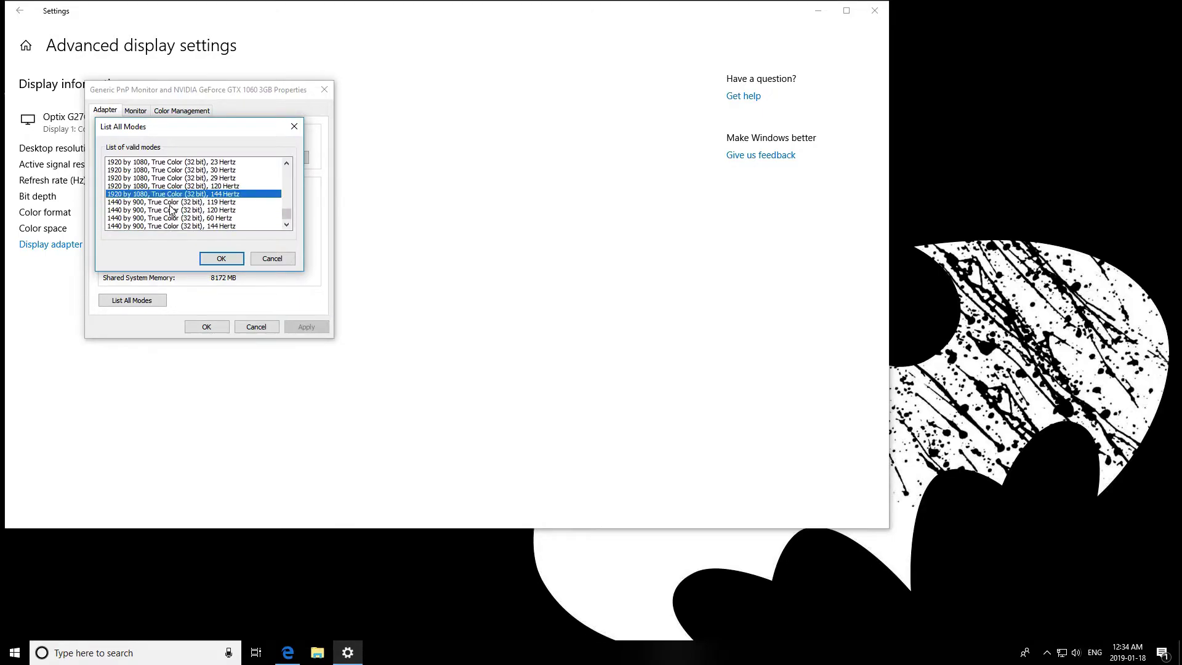
pyautogui.click(221, 258)
pyautogui.click(207, 326)
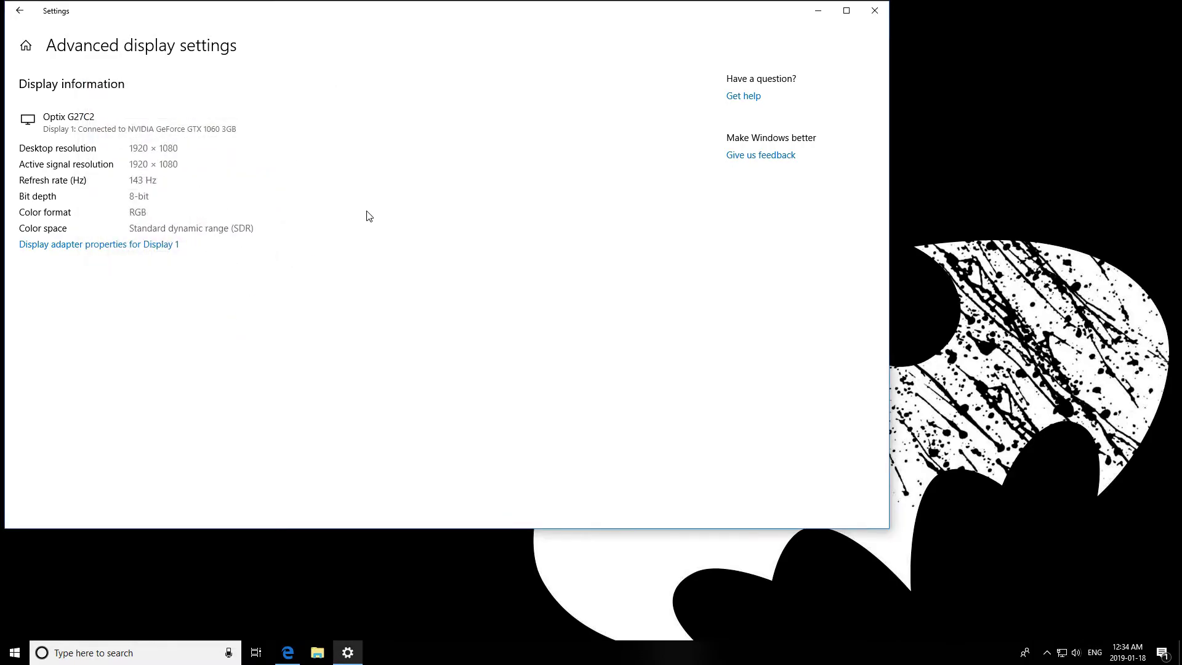
pyautogui.click(874, 11)
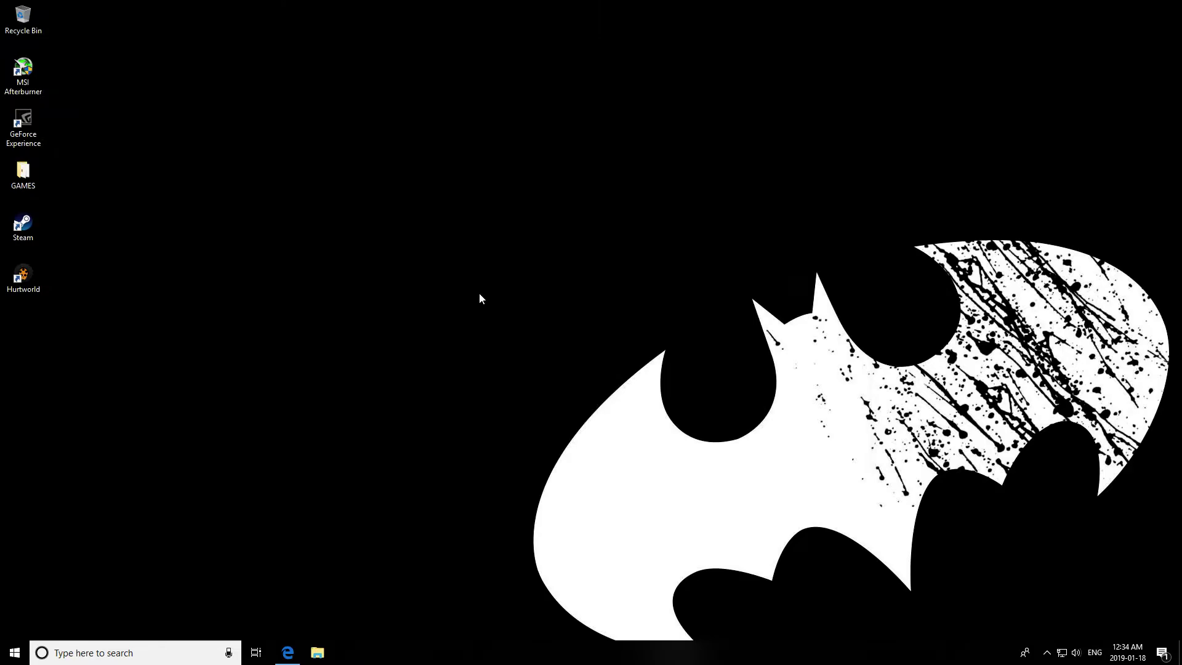
# Step: Launch Fortnite from the GAMES folder on the desktop and close the folder
pyautogui.doubleClick(35, 176)
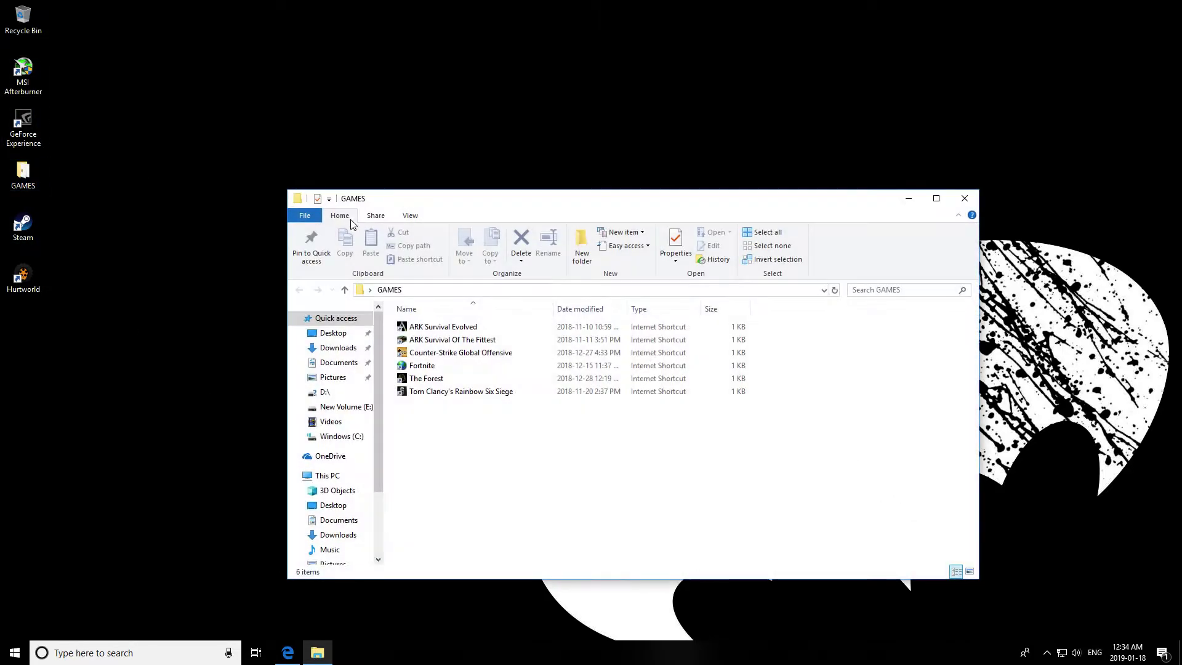
pyautogui.click(423, 366)
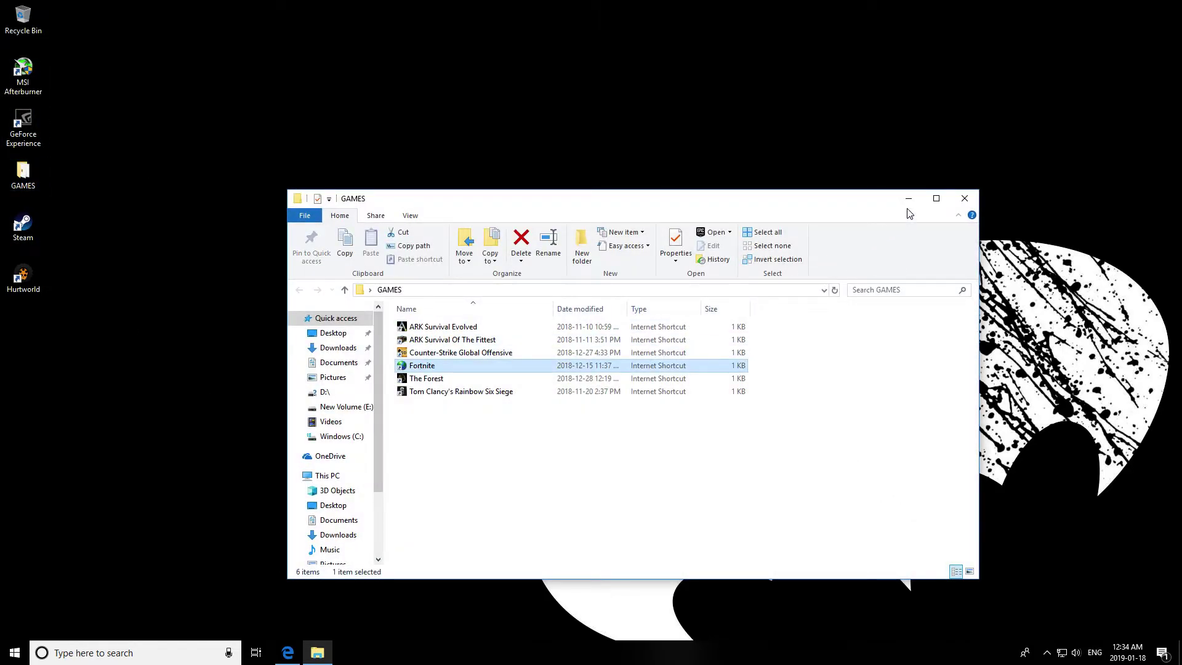
pyautogui.click(965, 198)
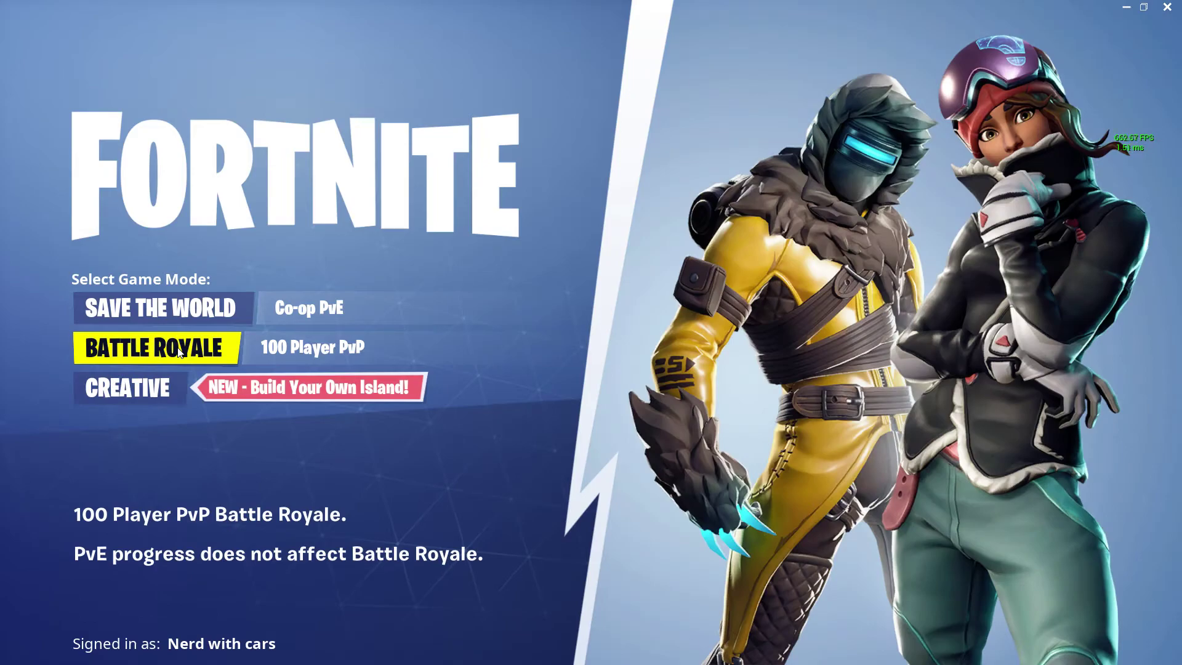
# Step: Enter the Battle Royale mode and open the game's video settings from the lobby
pyautogui.click(178, 350)
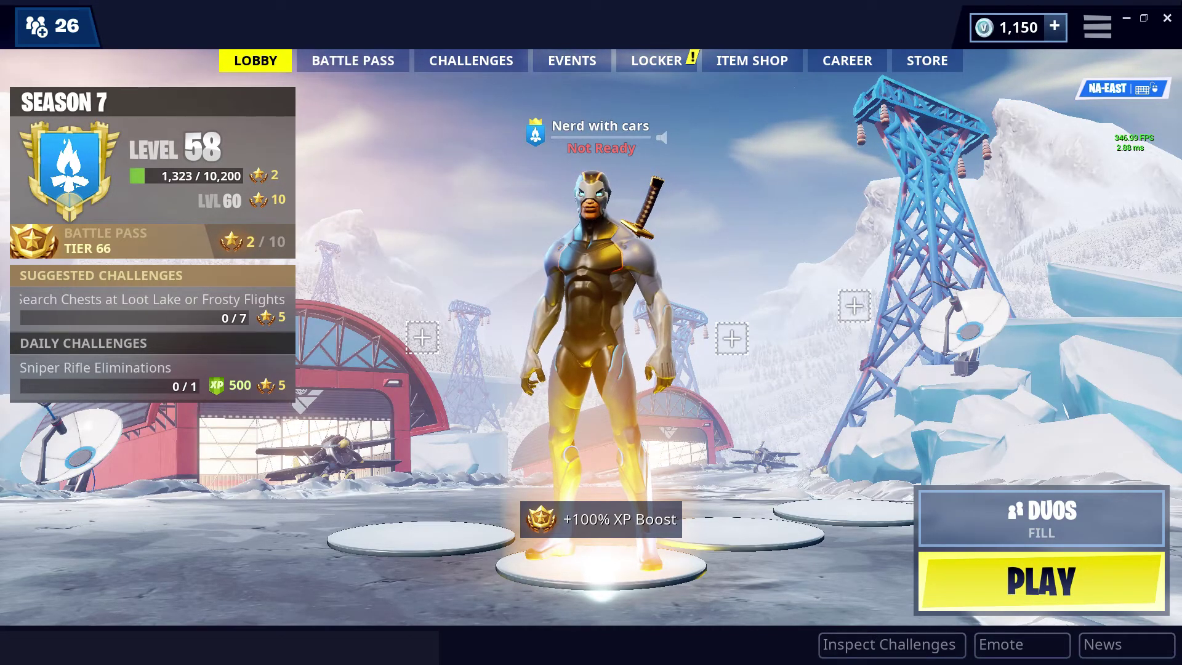
pyautogui.click(1106, 28)
pyautogui.click(1097, 77)
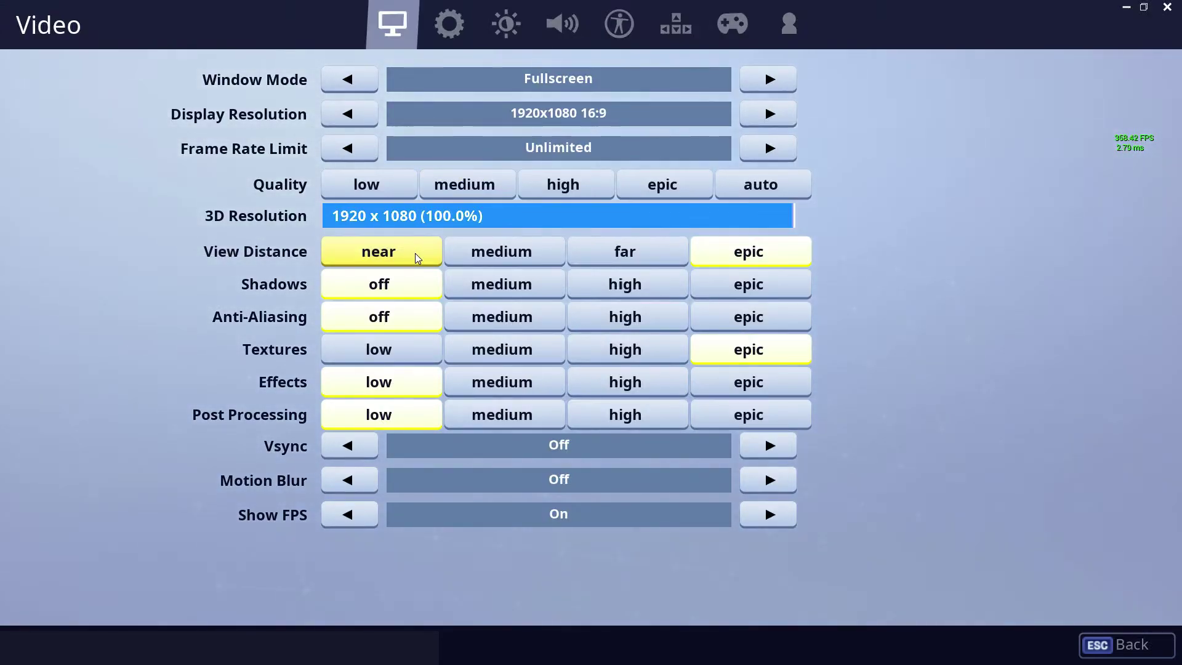
# Step: Set the frame rate limit to 144 FPS in the video settings and apply the change
pyautogui.click(744, 155)
pyautogui.click(781, 156)
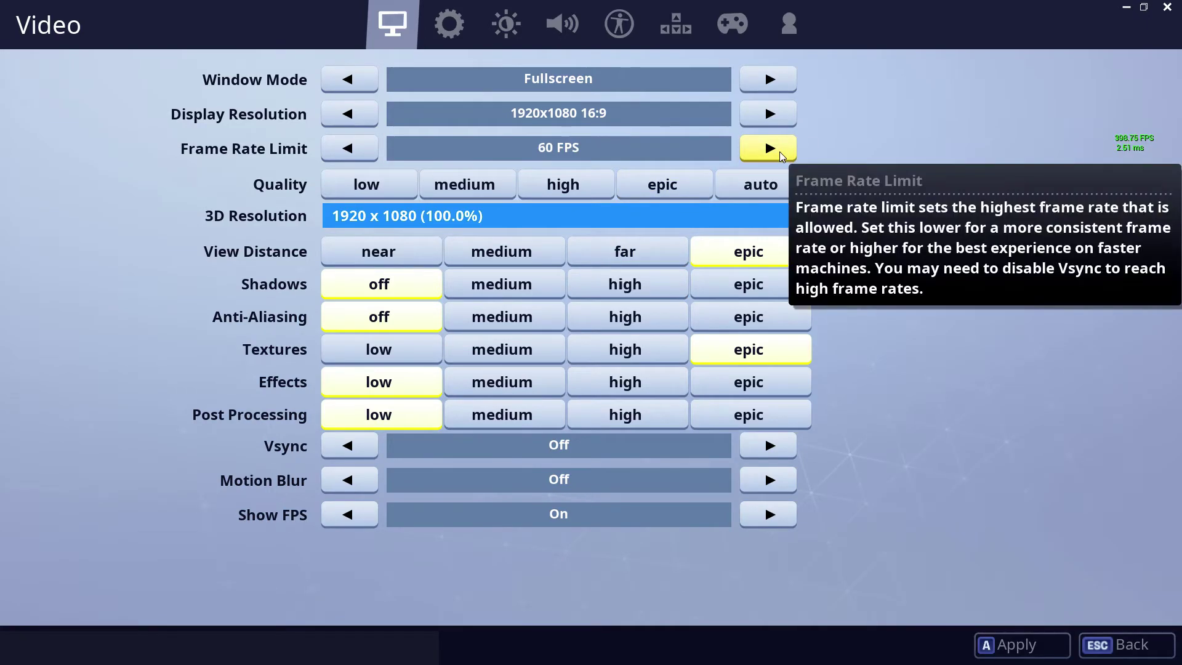
pyautogui.click(781, 154)
pyautogui.click(784, 153)
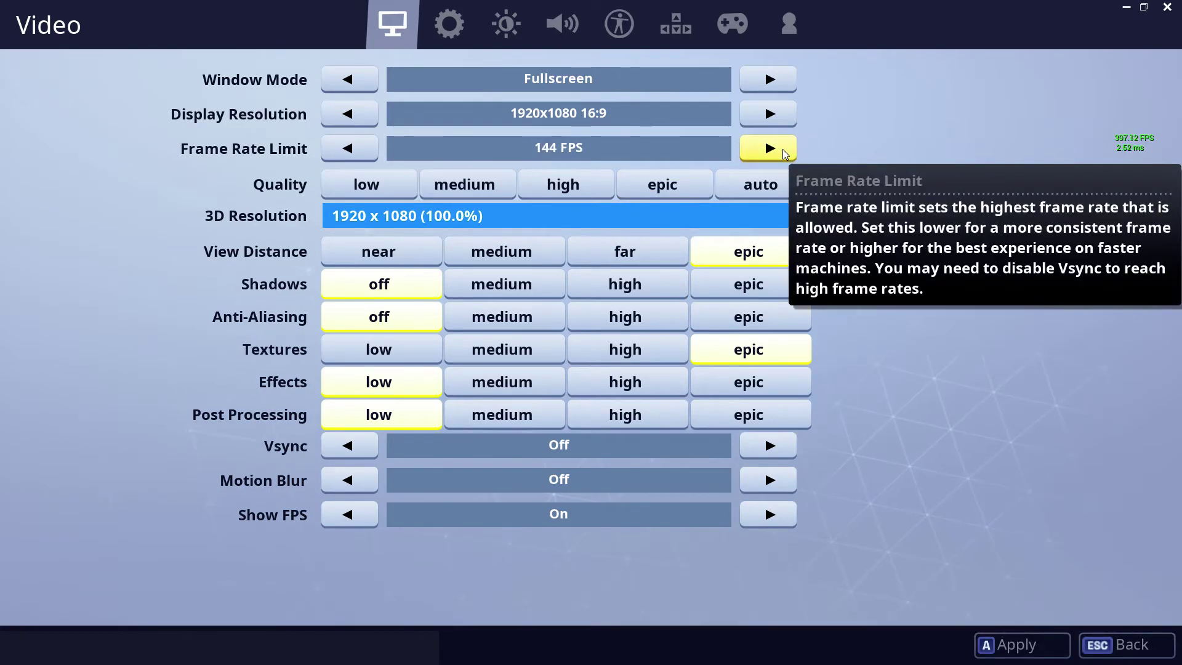
pyautogui.click(992, 643)
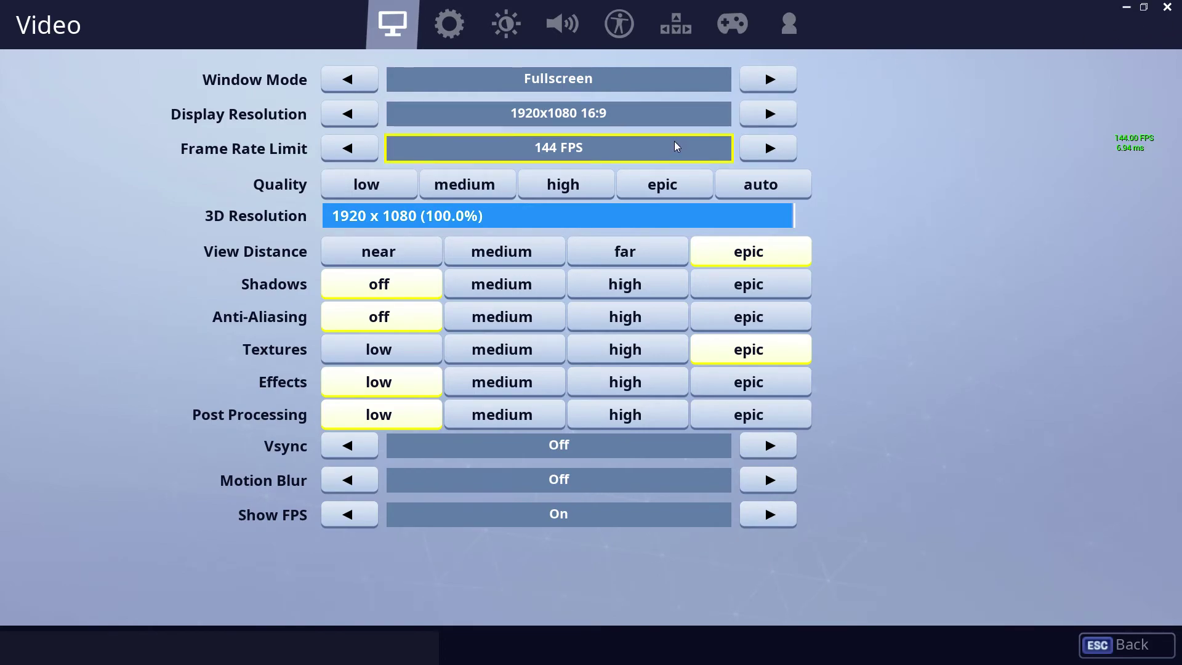
# Step: Set the frame rate limit back to Unlimited and apply the change
pyautogui.click(784, 154)
pyautogui.click(784, 154)
pyautogui.click(786, 154)
pyautogui.click(786, 154)
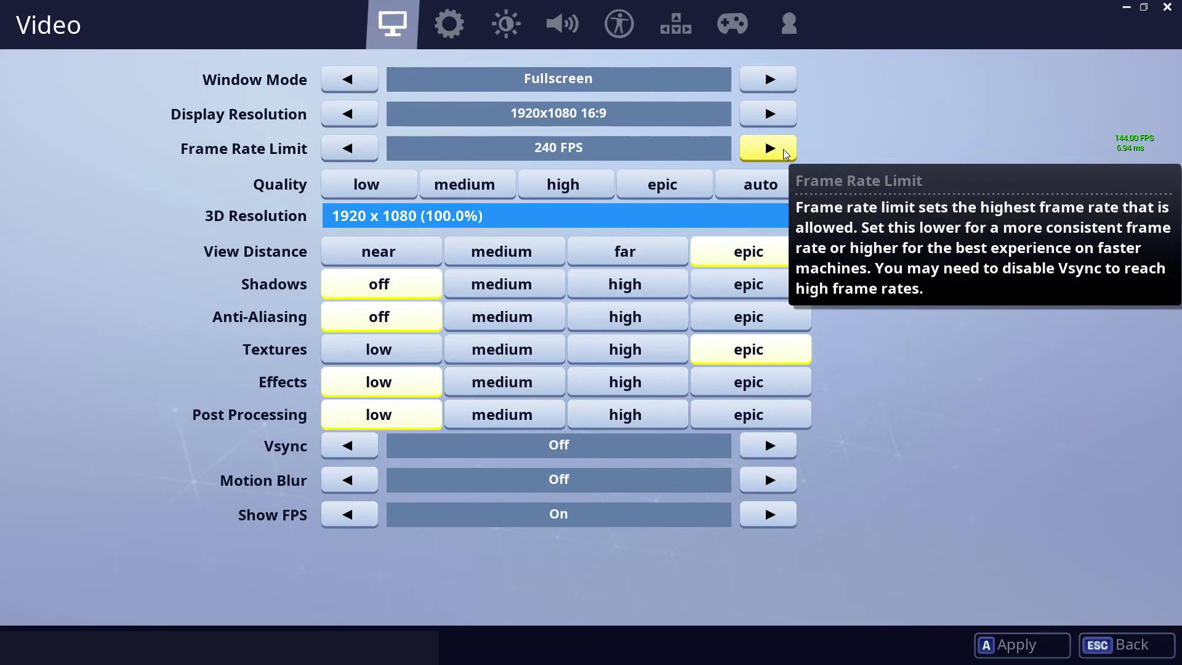
pyautogui.click(786, 153)
pyautogui.click(997, 642)
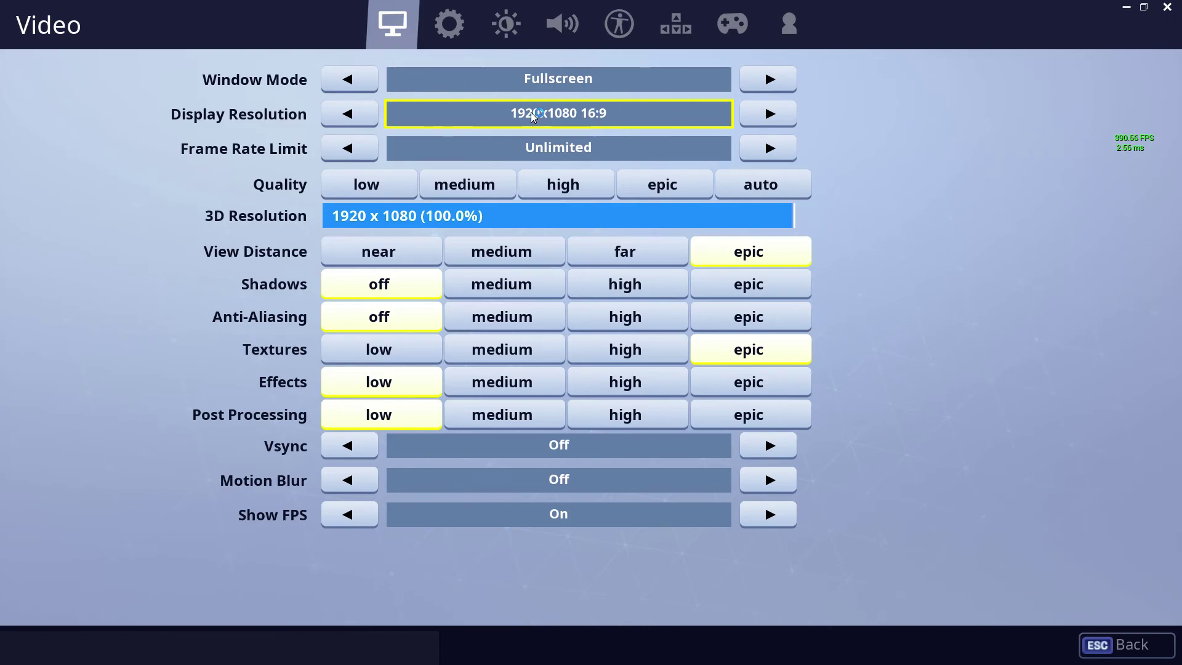
# Step: Toggle Vsync to On and back to Off, apply the video settings and return to the lobby
pyautogui.moveTo(560, 118)
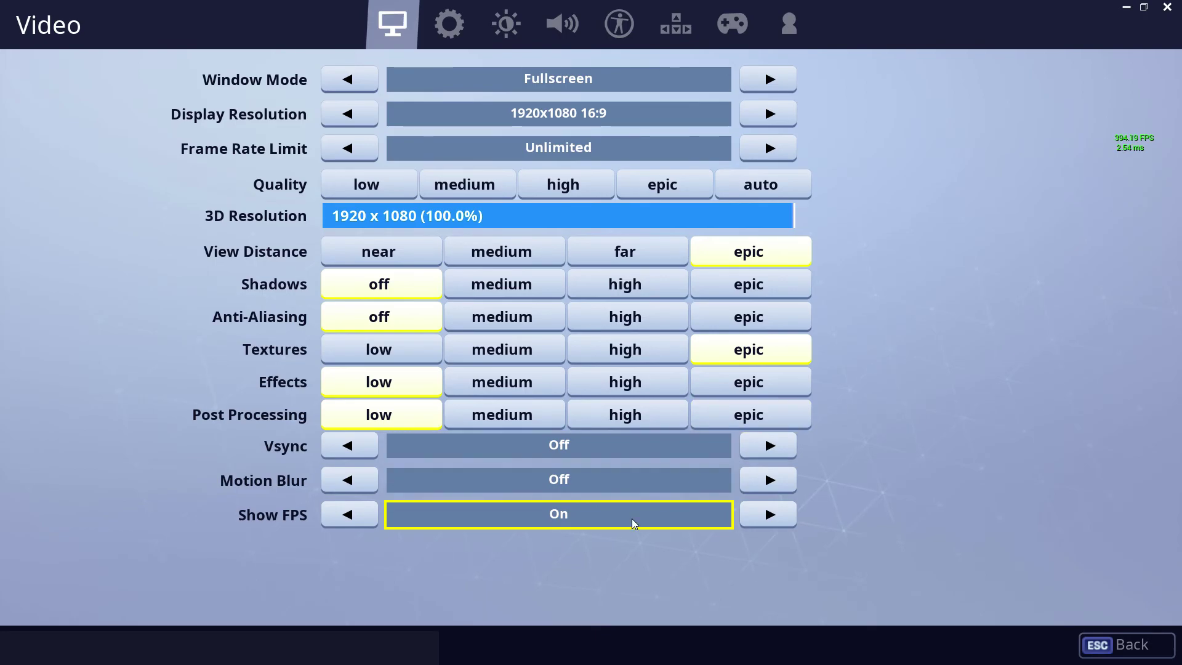
pyautogui.click(348, 446)
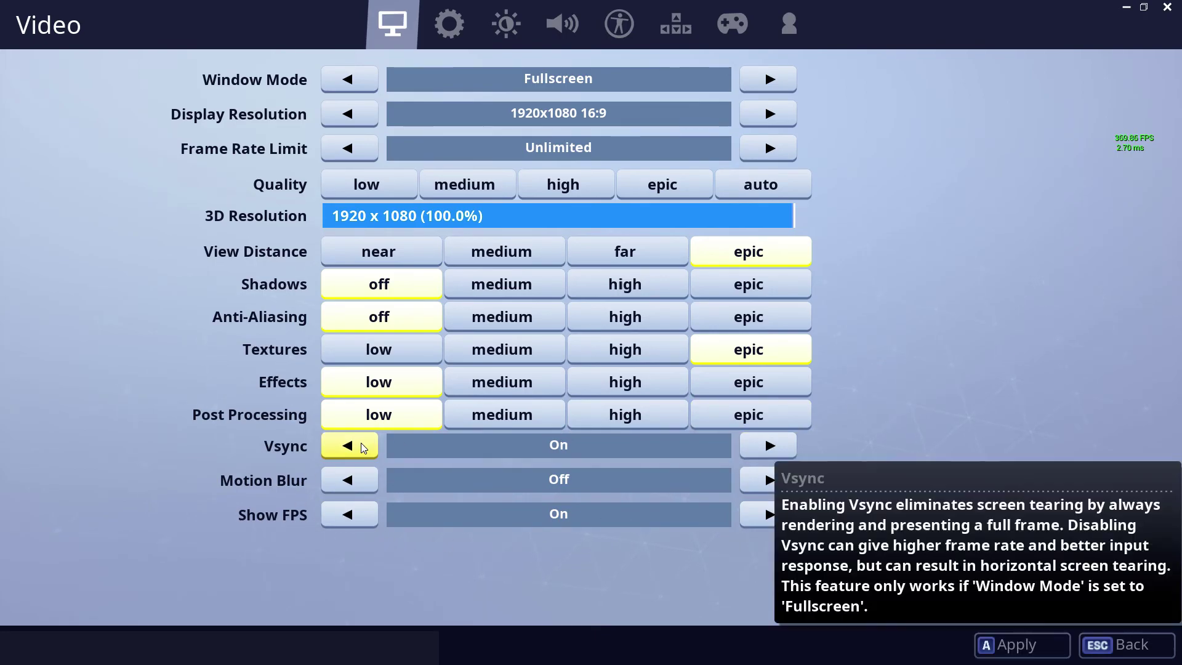
pyautogui.click(766, 444)
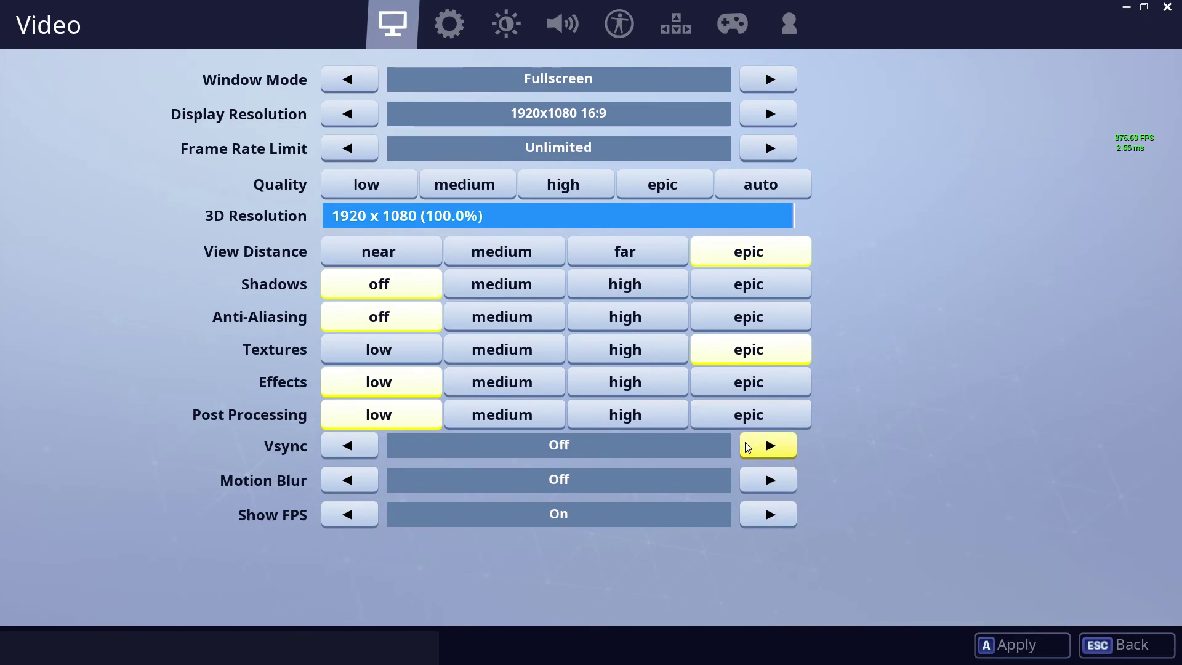
pyautogui.click(993, 649)
pyautogui.press('Escape')
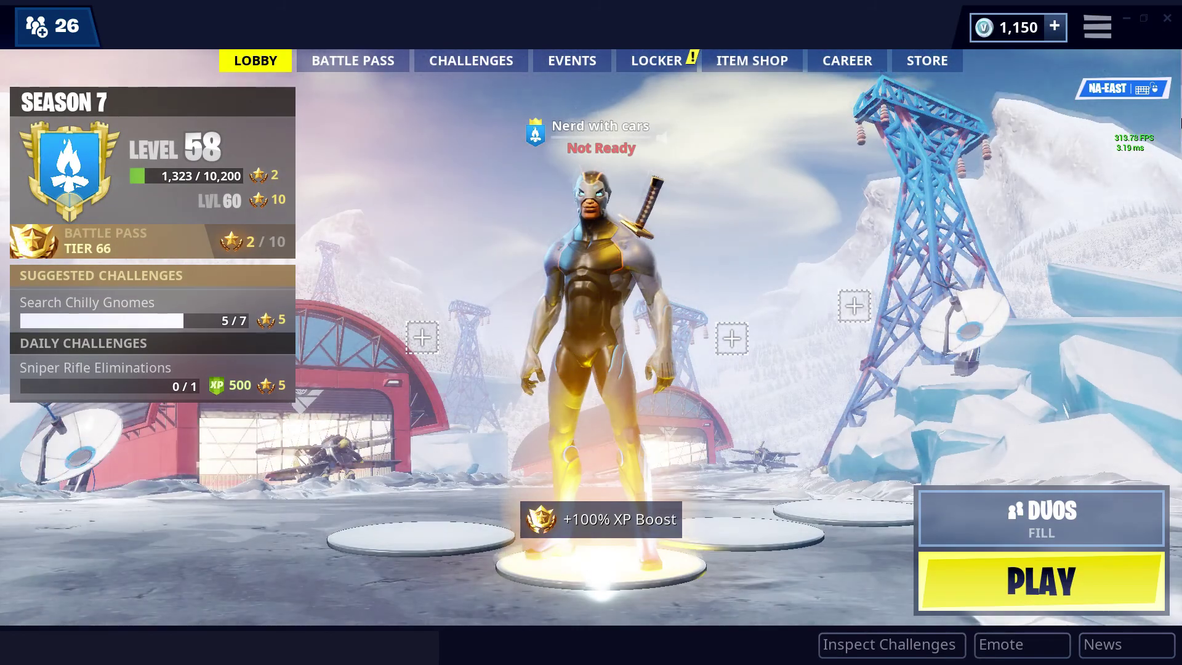